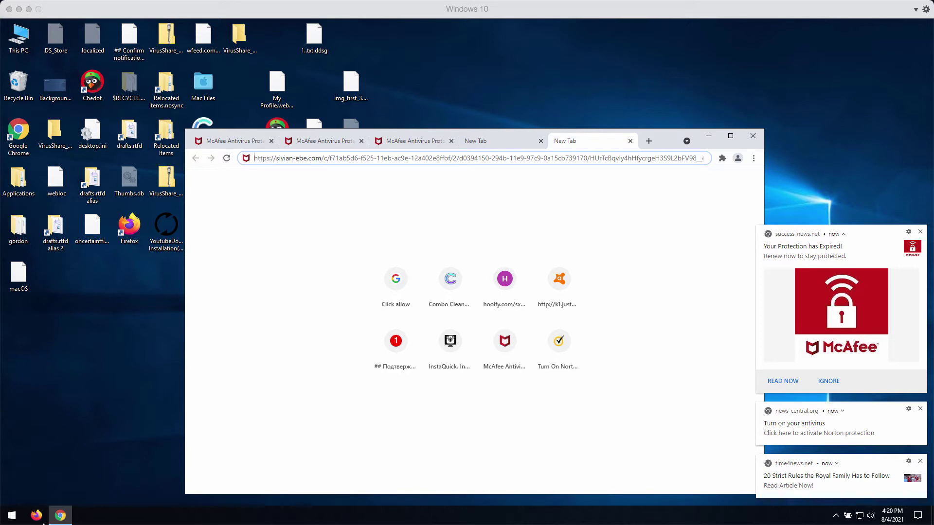
- Open the Control Panel's list of installed programs for uninstalling
right_click(11, 519)
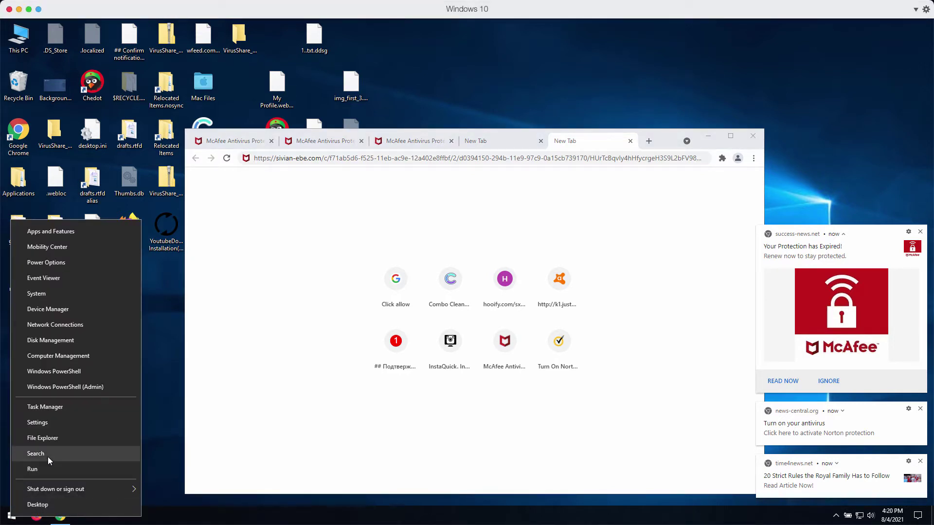
left_click(48, 456)
type("co")
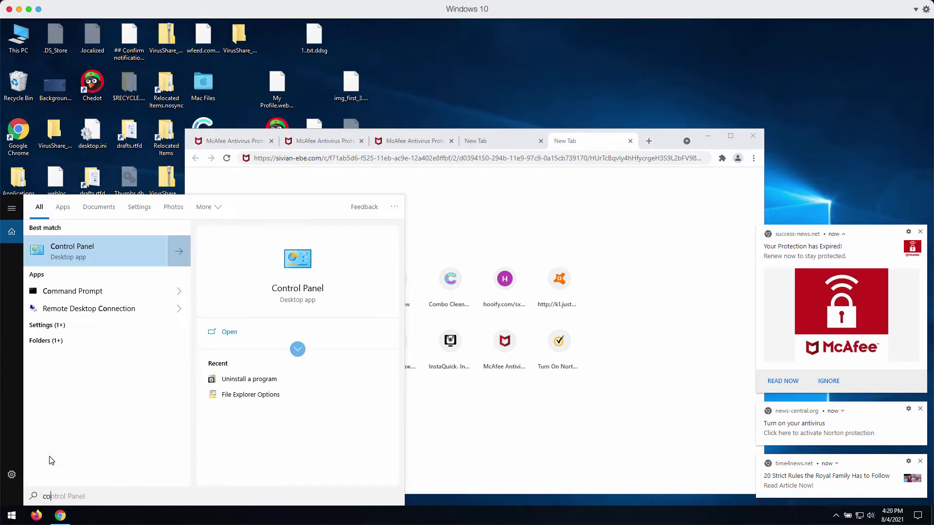
left_click(98, 256)
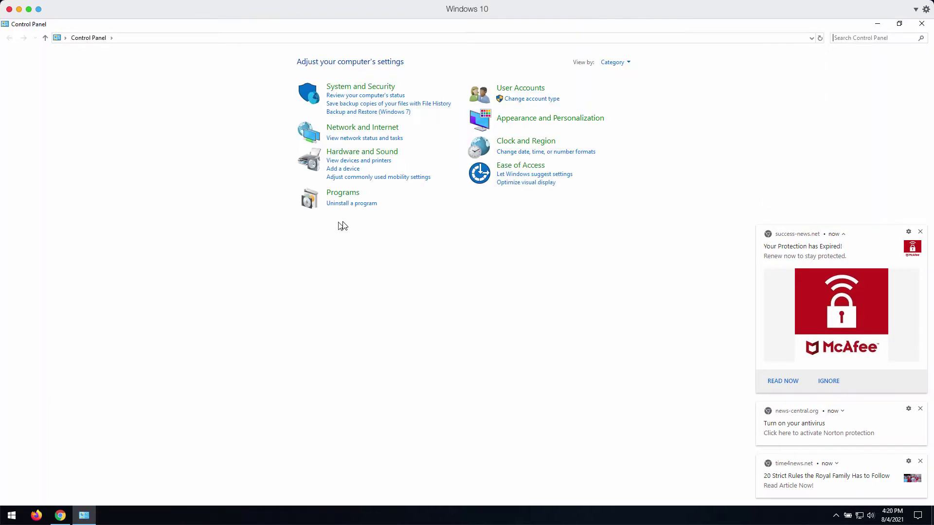
left_click(356, 205)
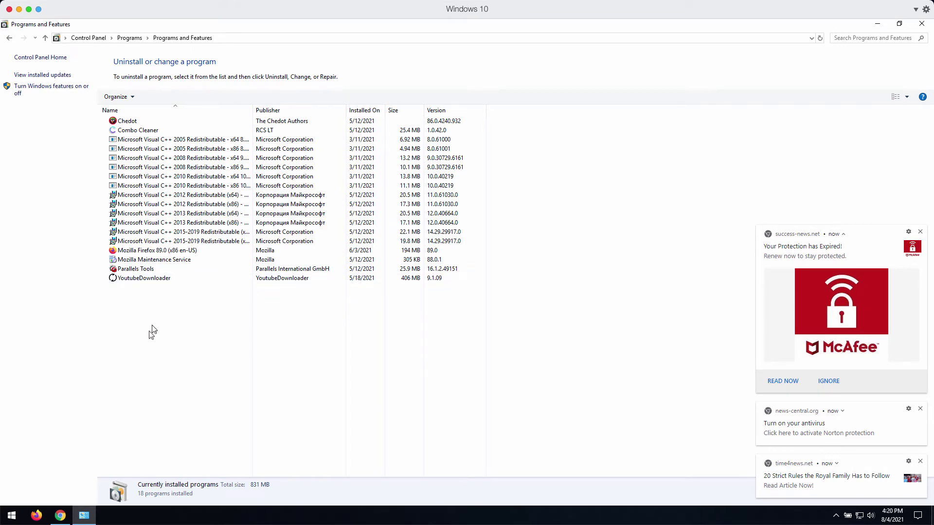
left_click(161, 279)
right_click(162, 280)
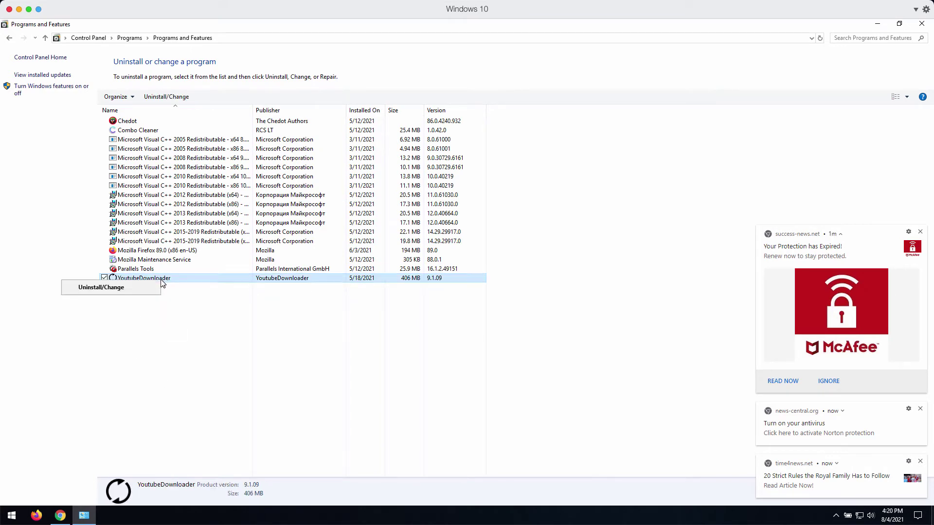
left_click(142, 285)
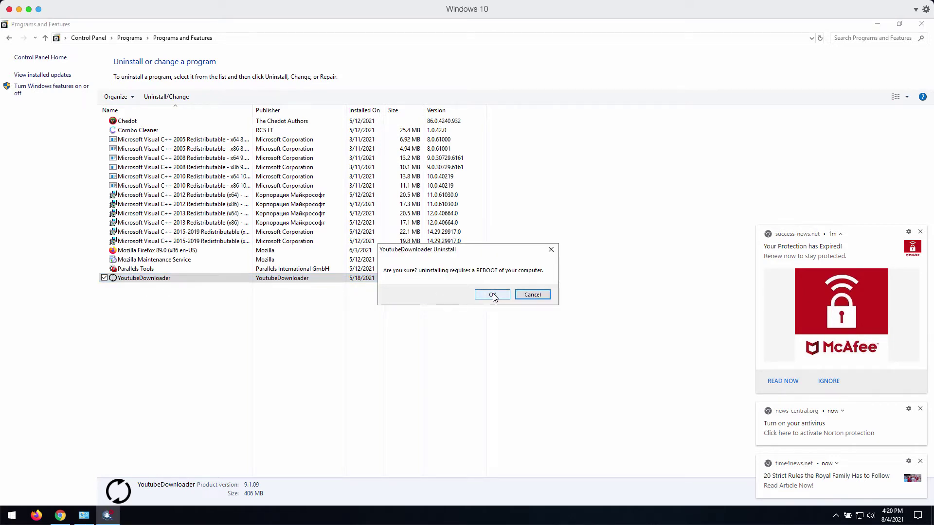
left_click(530, 295)
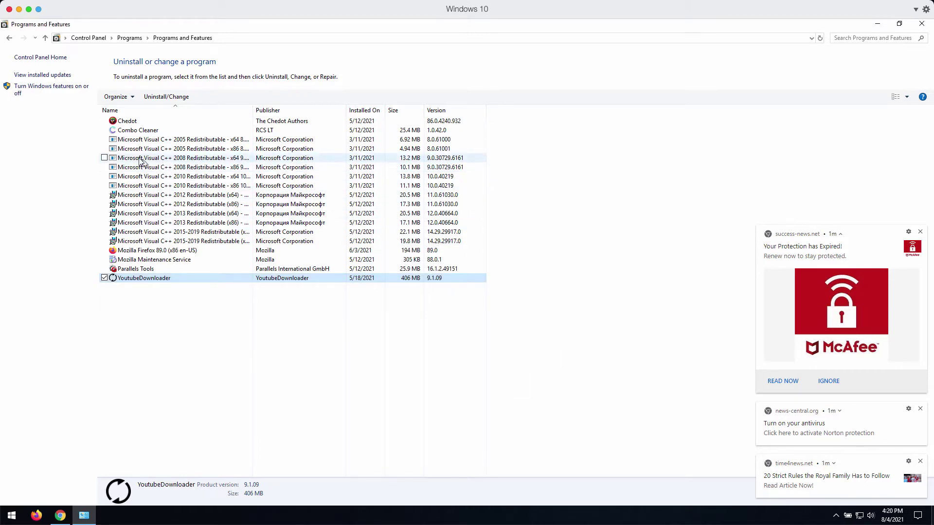
left_click(920, 25)
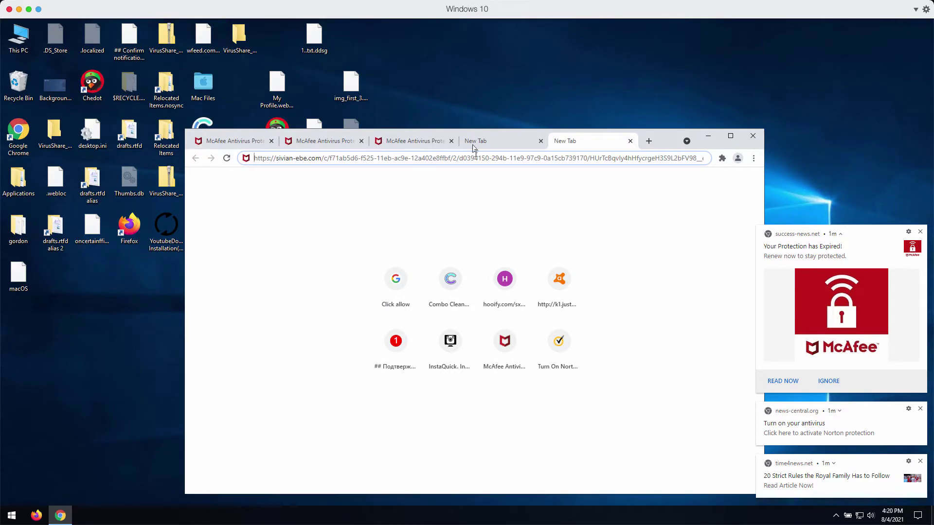
- Open Chrome's extensions page and remove the Cursor Changer extension
left_click(753, 158)
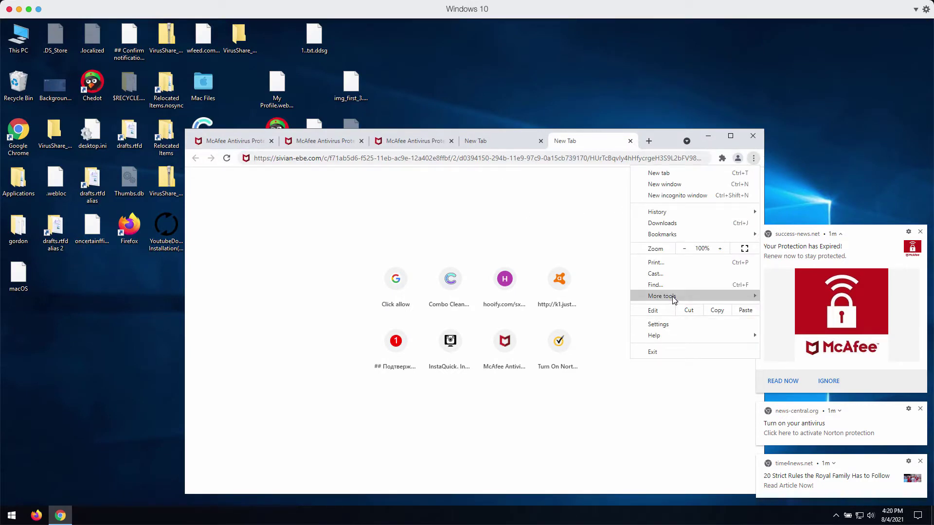
mouse_move(674, 299)
left_click(782, 356)
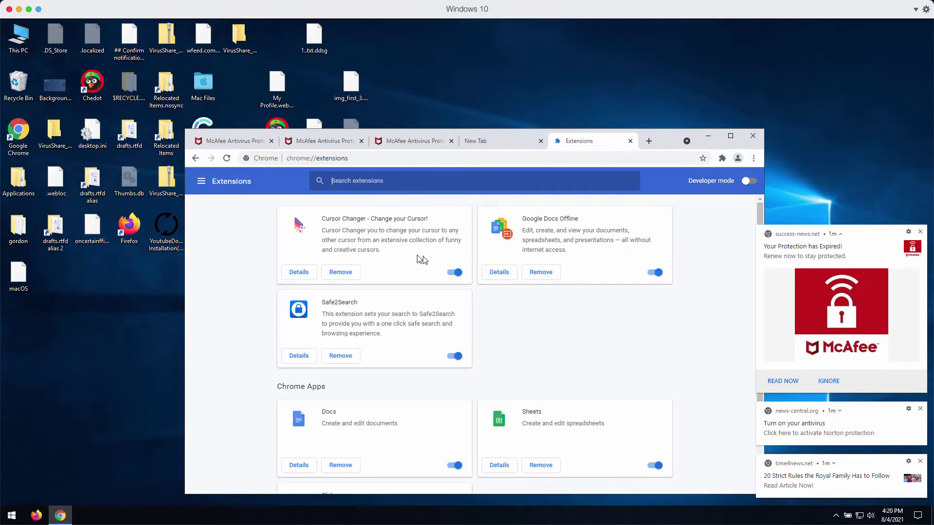
left_click(340, 272)
left_click(646, 237)
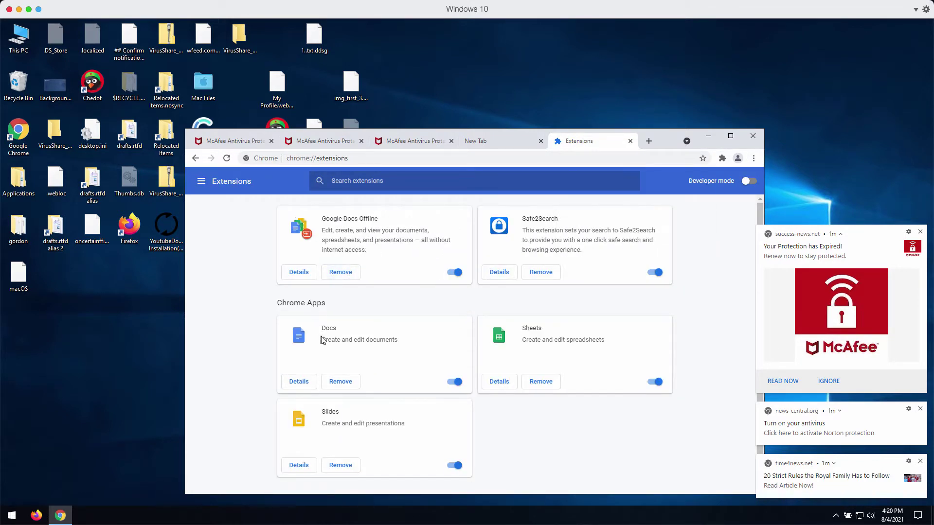
- Disable and remove the Safe2Search extension, closing its goodbye page
left_click(652, 276)
left_click(549, 272)
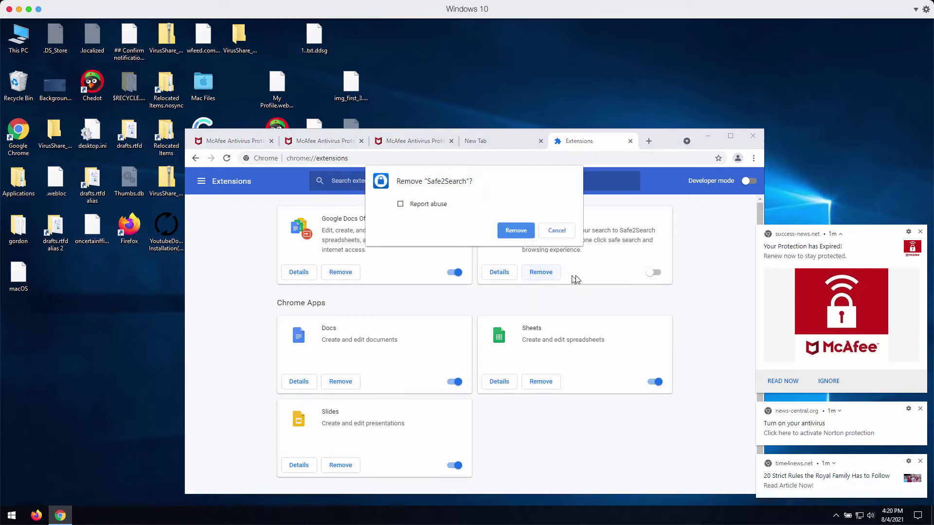
left_click(516, 231)
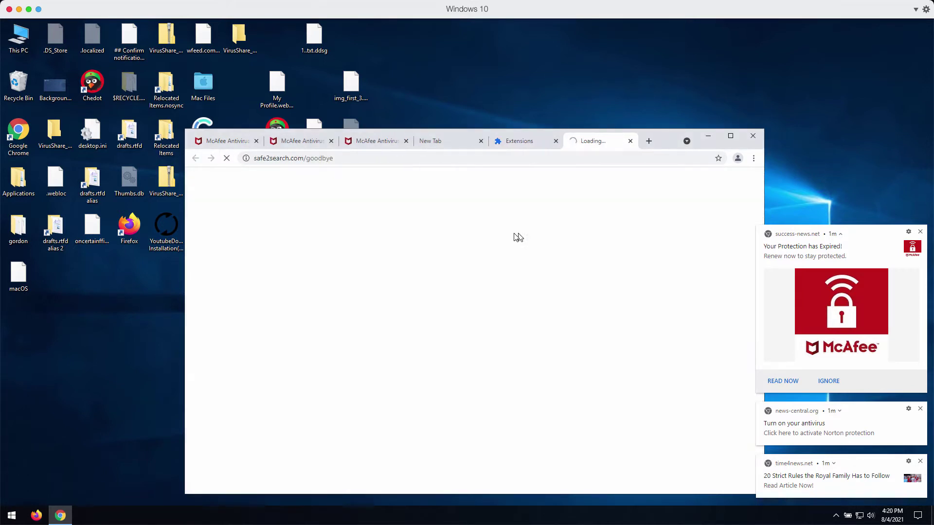
left_click(628, 141)
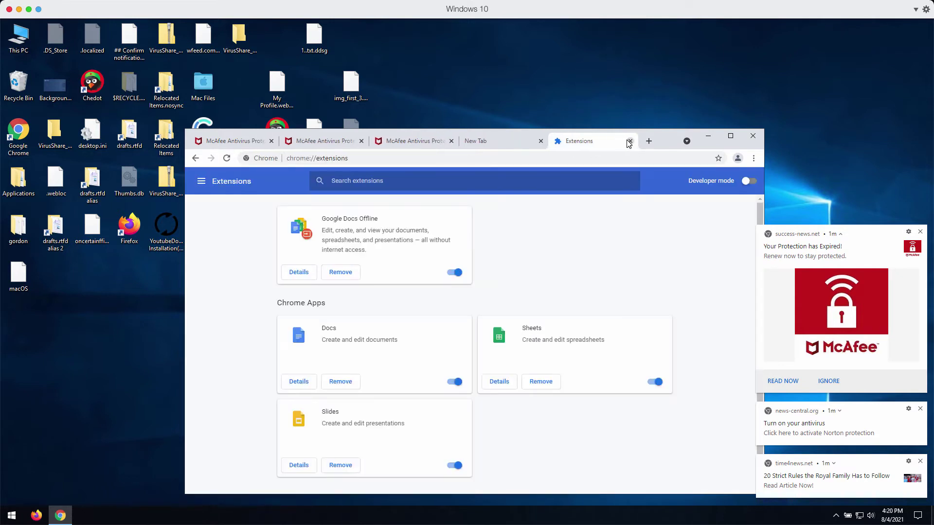
- Go to combocleaner.com in place of the extensions page and close the empty New Tab beside it
left_click(372, 158)
type("combocleaner.com")
key("Return")
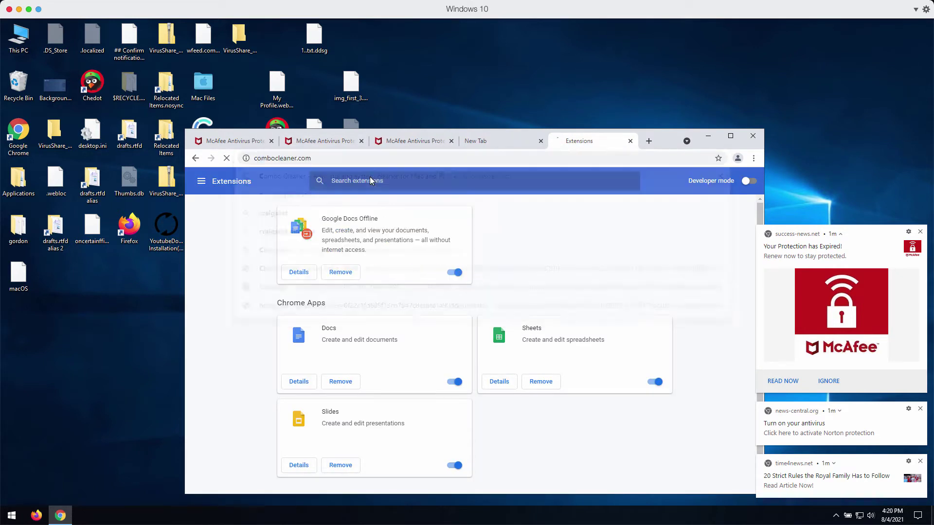
left_click(540, 141)
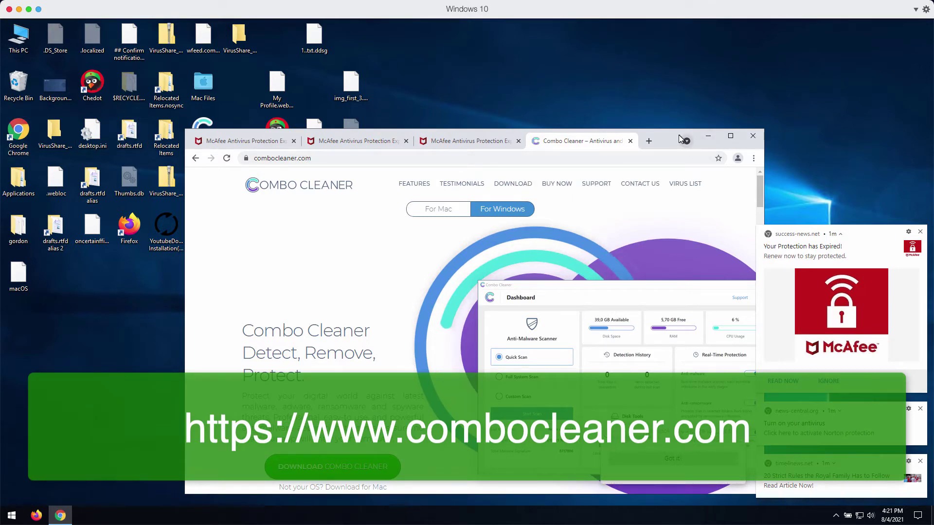
left_click_drag(681, 140, 680, 155)
left_click(210, 132)
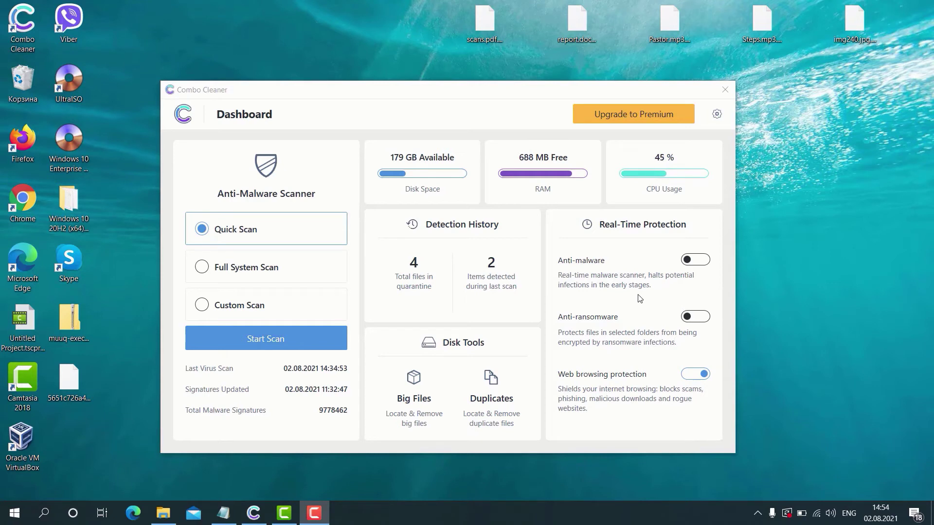
- Turn on real-time anti-malware protection in Combo Cleaner and try to turn on anti-ransomware protection
left_click(695, 261)
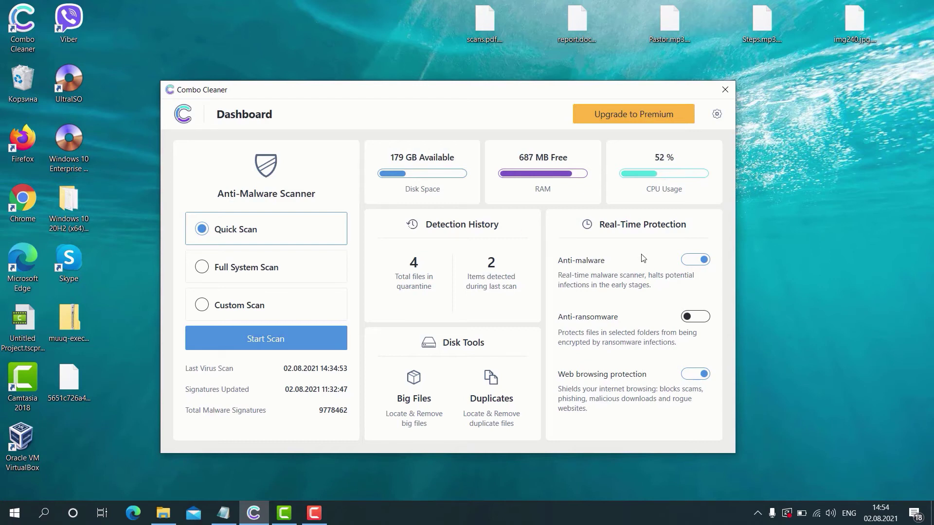
left_click(698, 318)
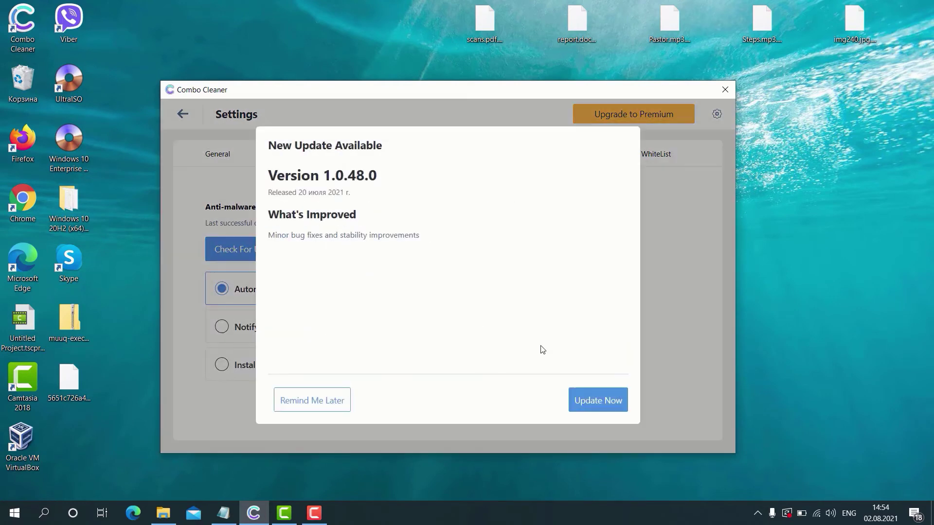
- Postpone the version 1.0.48.0 application update with a reminder in 30 min
left_click(314, 408)
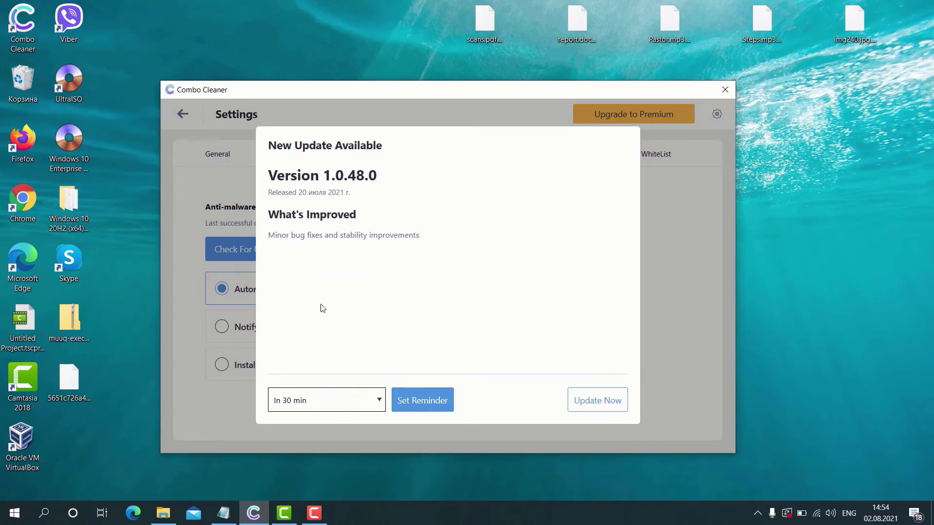
left_click(437, 406)
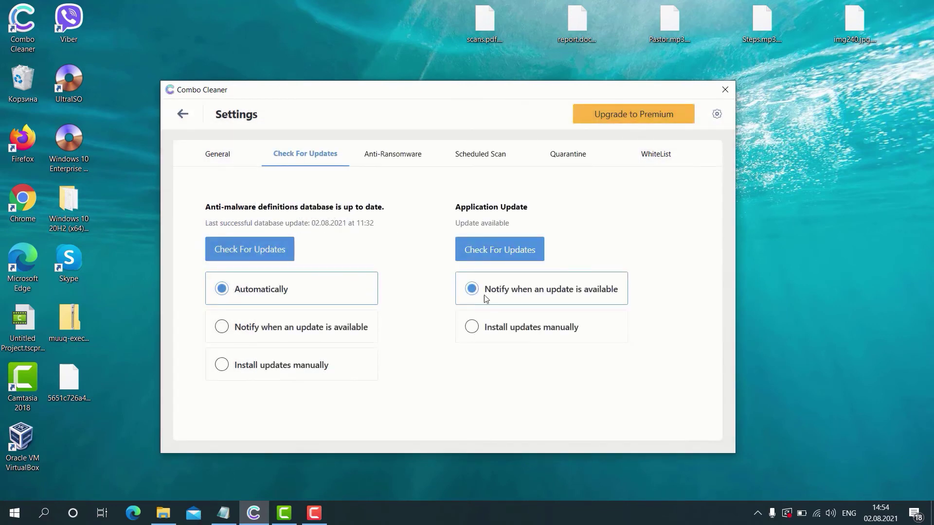
- View the general scan settings, return to the dashboard and start a Quick Scan
left_click(221, 162)
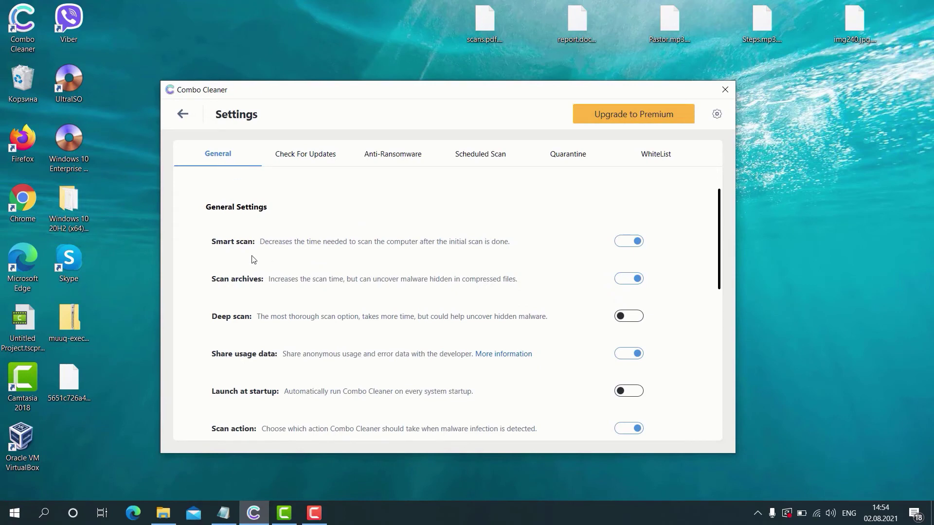
left_click(184, 118)
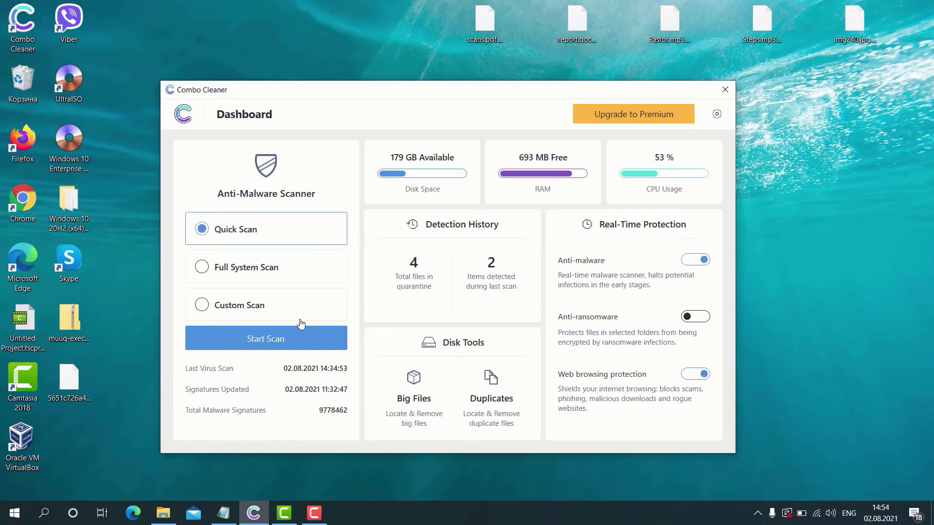
left_click(292, 341)
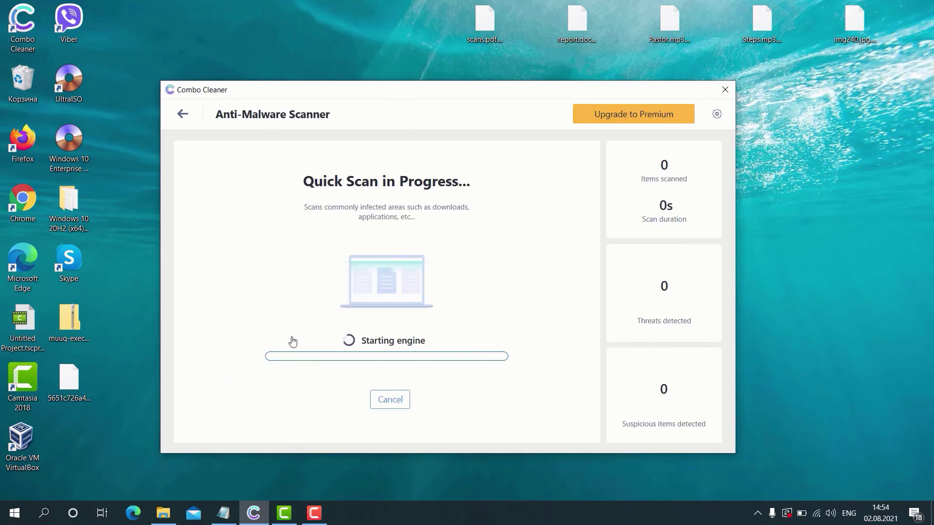